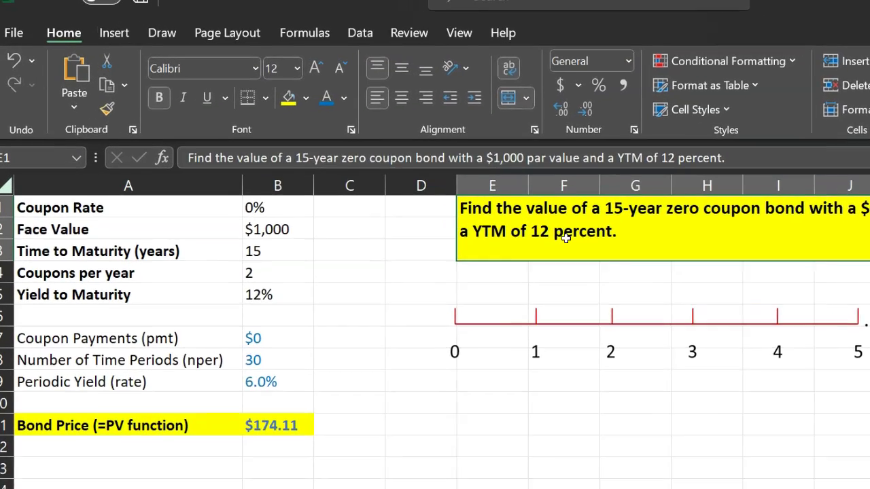
- Review the 15-year zero coupon bond's inputs: coupon rate, face value, time to maturity and coupons per year
left_click(224, 176)
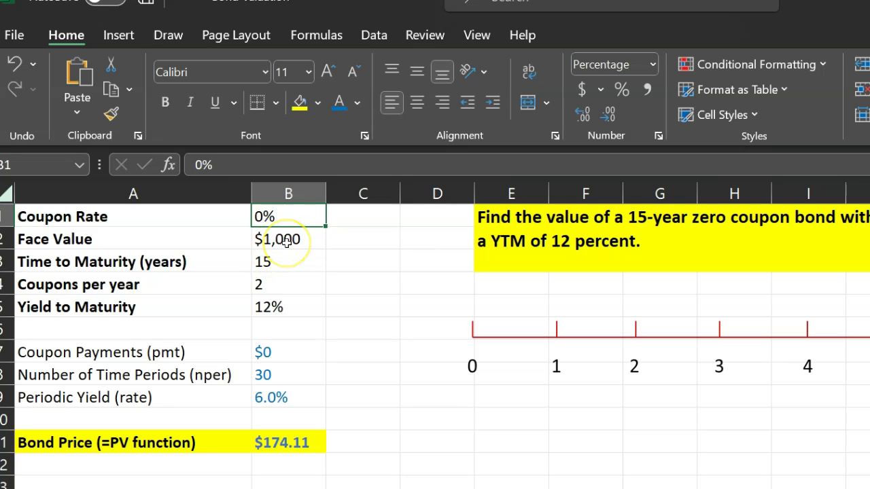
left_click(286, 241)
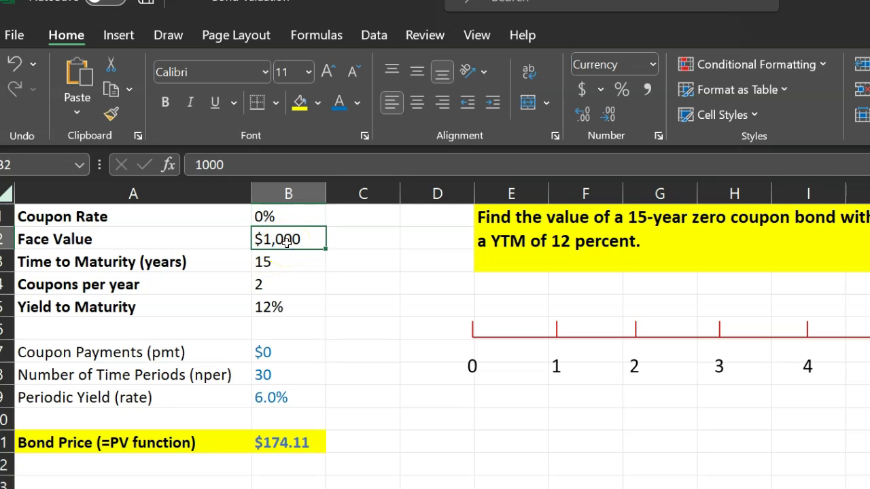
left_click(275, 269)
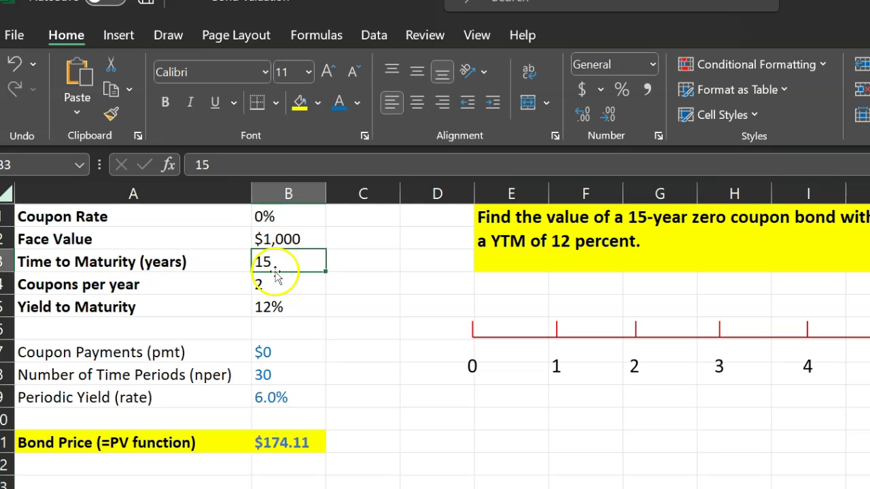
left_click(261, 285)
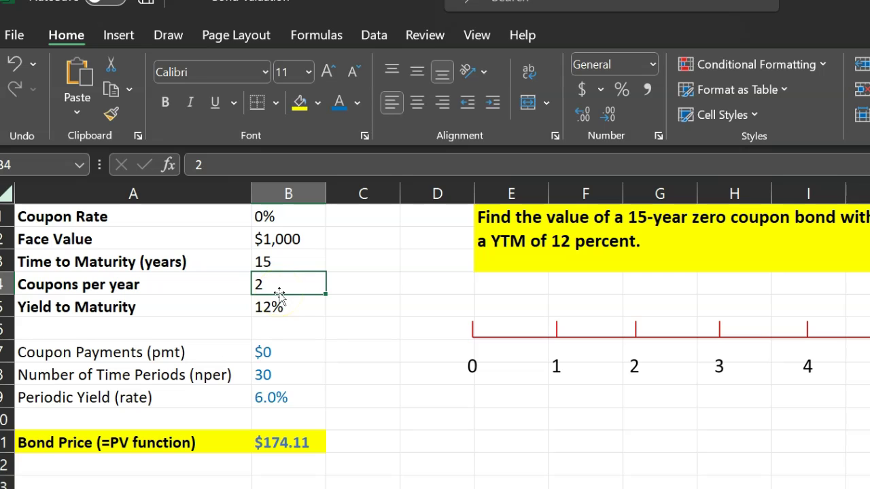
- Inspect which cells the number of time periods and periodic yield formulas reference, leaving both formulas as they are
left_click(279, 397)
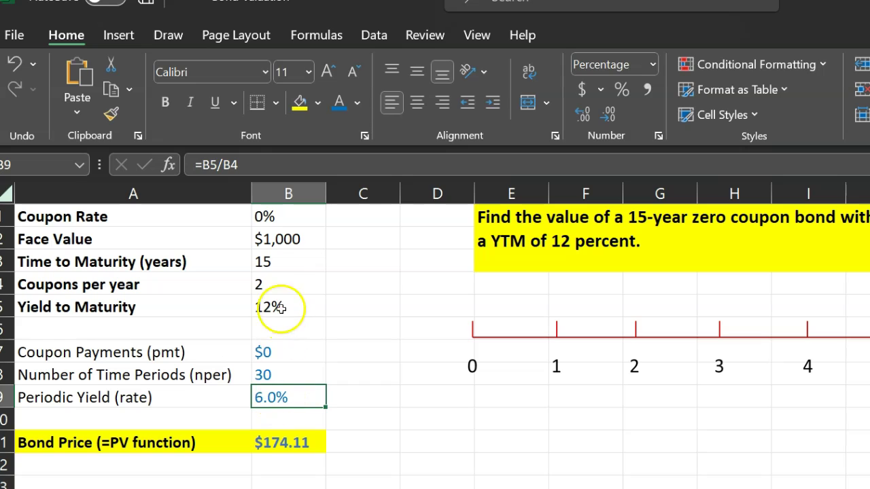
left_click(269, 376)
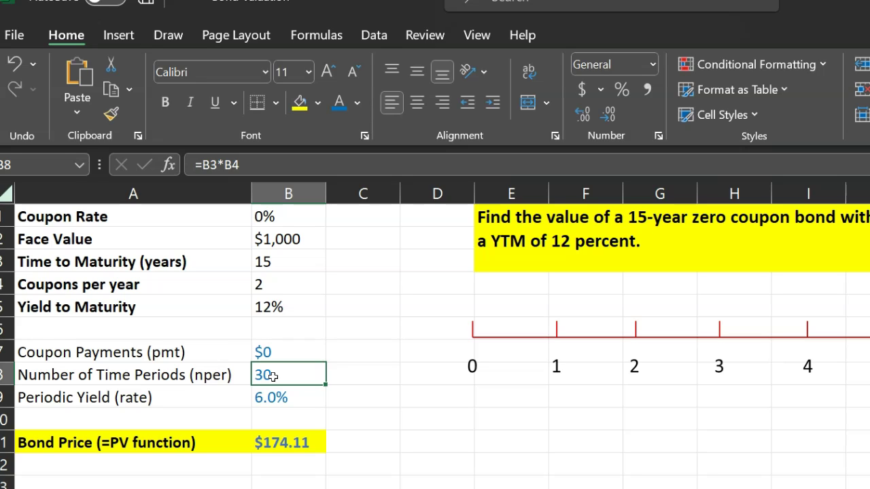
double_click(278, 378)
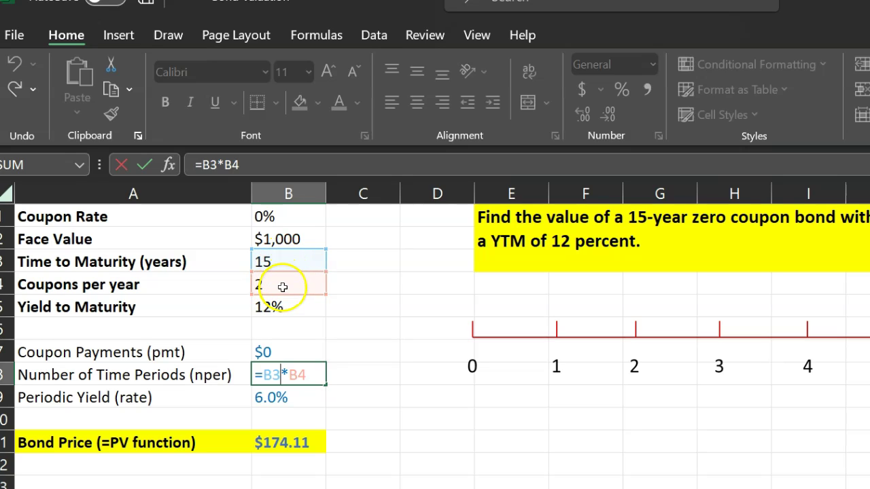
key("Escape")
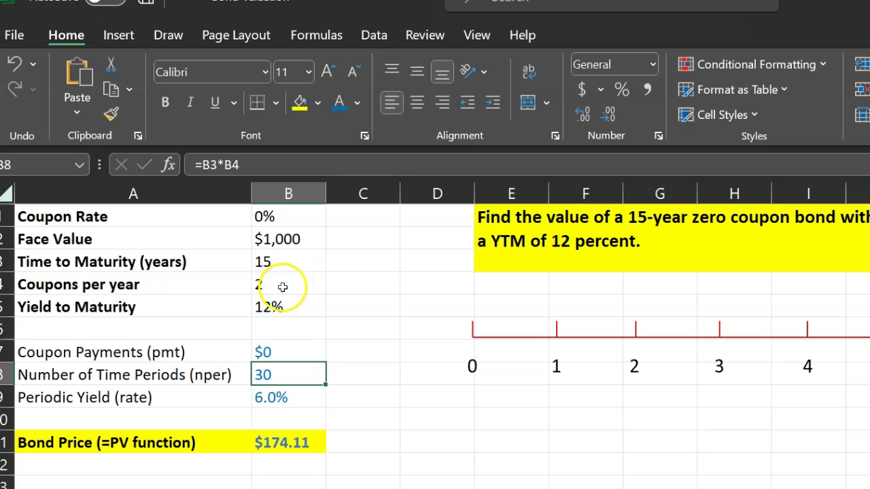
left_click(275, 400)
double_click(275, 398)
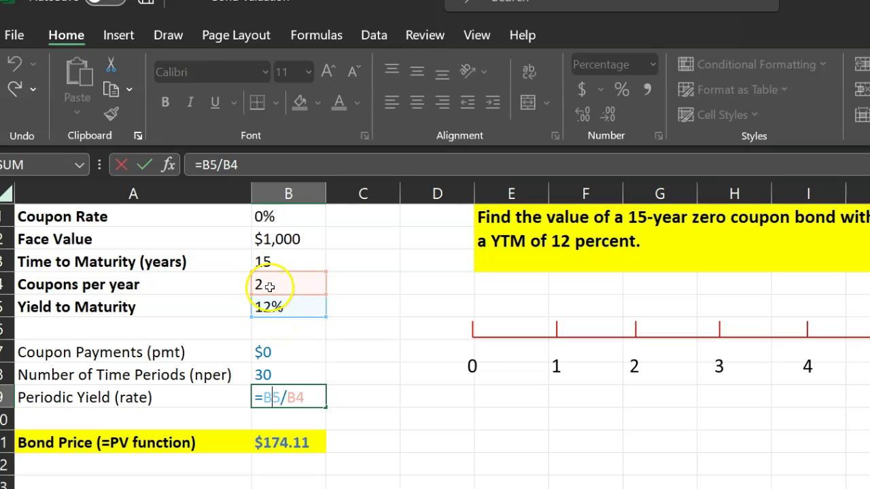
key("Escape")
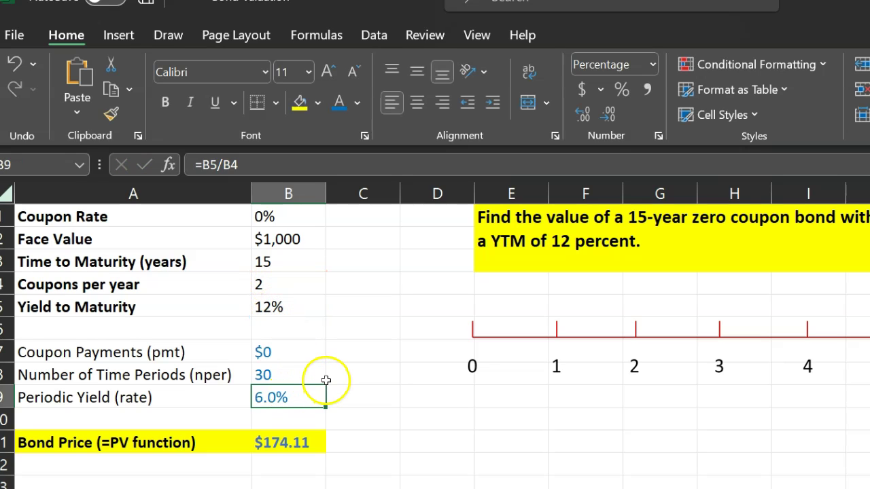
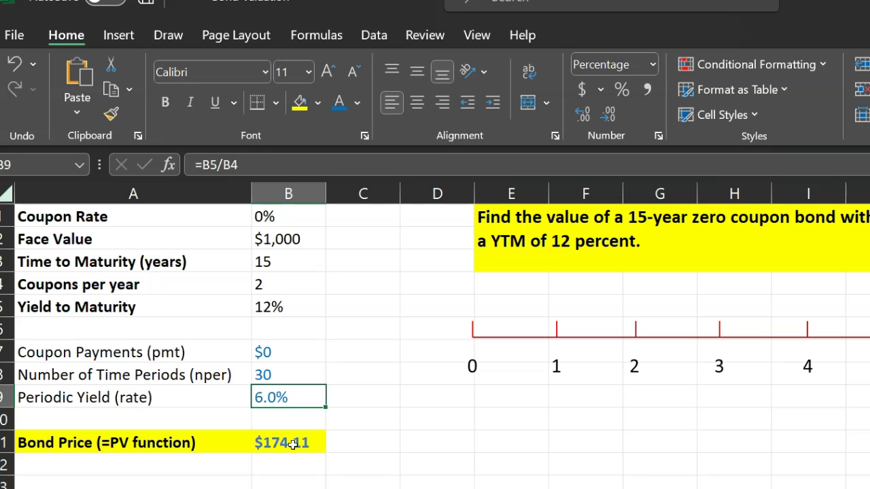
- Examine the rate, nper, pmt and fv arguments of the PV formula that calculates the bond price
double_click(292, 444)
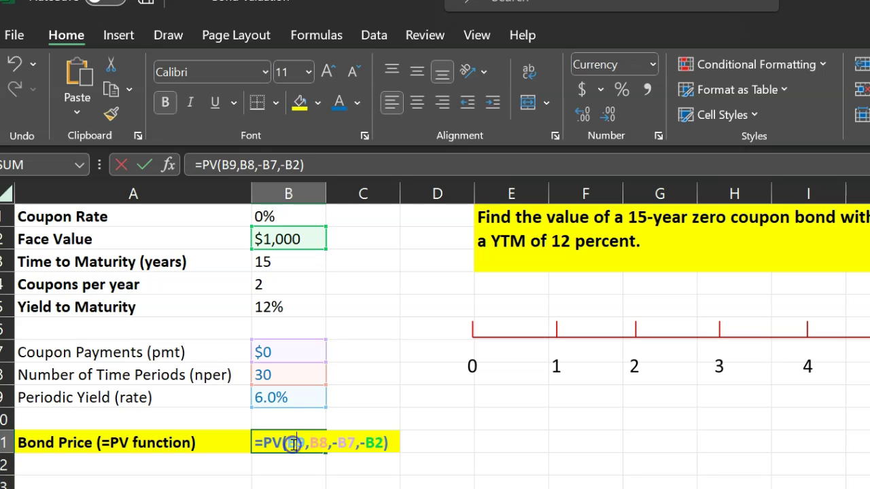
left_click(292, 443)
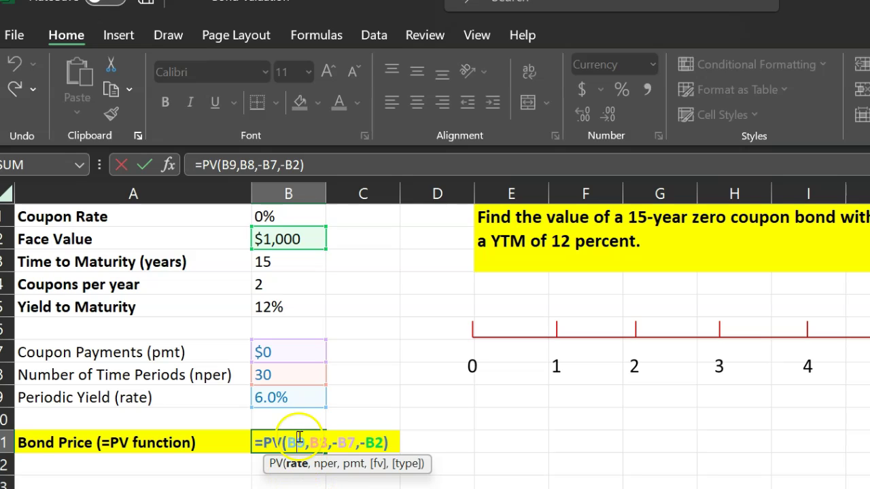
left_click(286, 399)
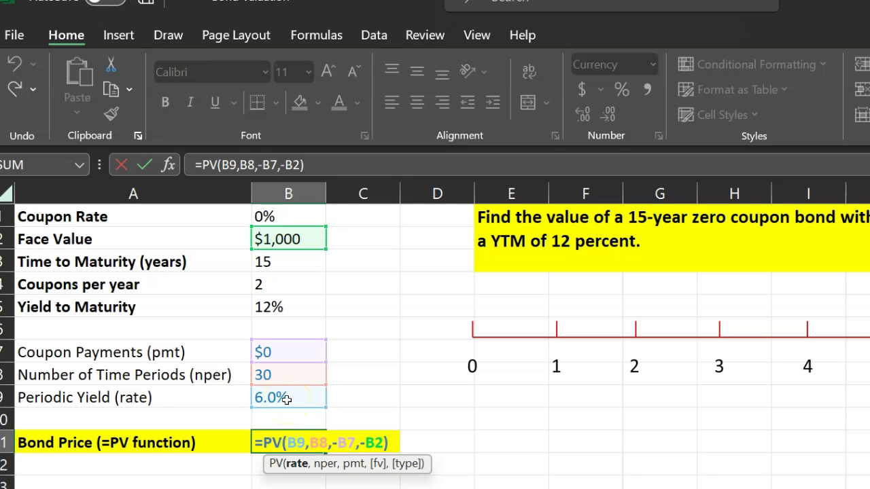
left_click(317, 443)
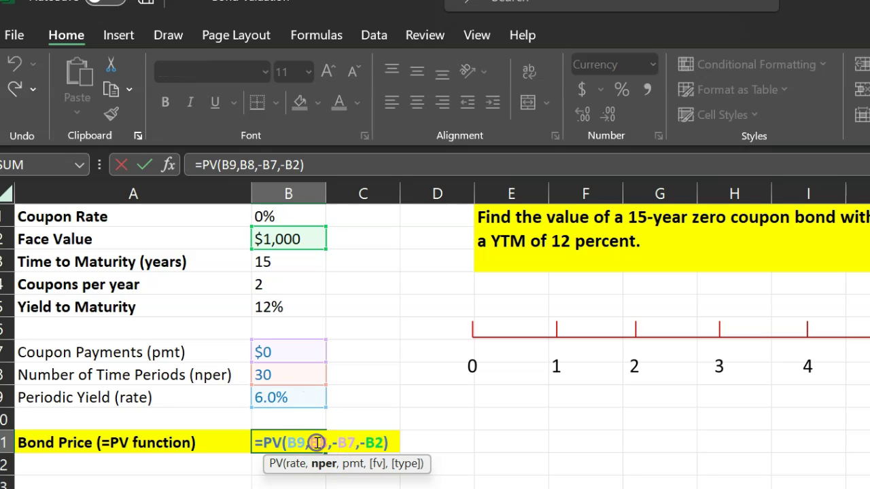
left_click(345, 442)
left_click(279, 356)
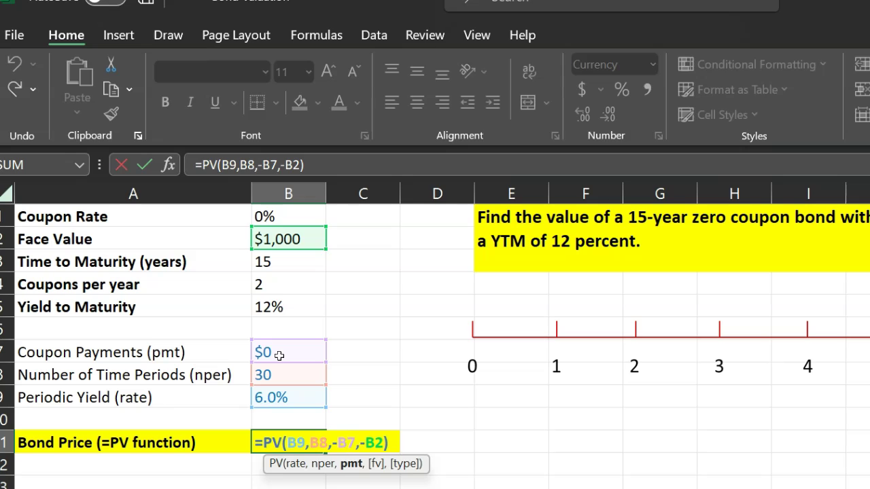
left_click(344, 443)
left_click(377, 443)
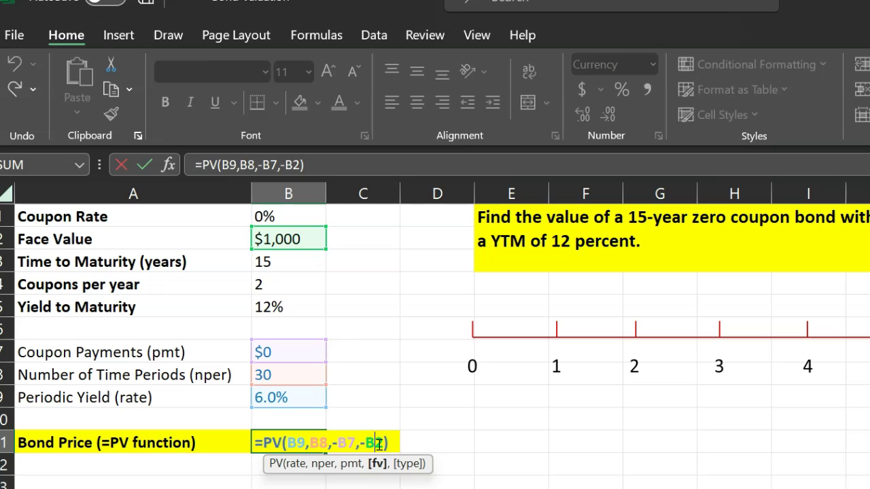
key("Return")
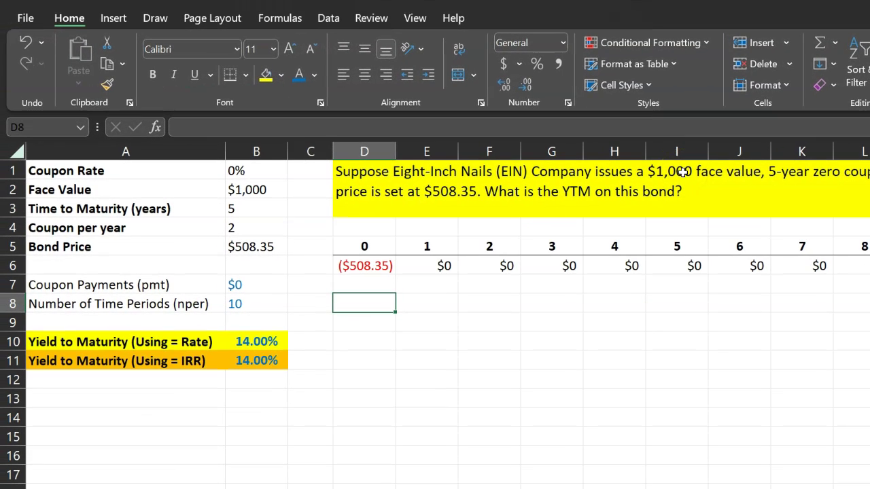
- Review the 5-year zero coupon bond's inputs and inspect the references in its number of time periods formula
left_click(243, 172)
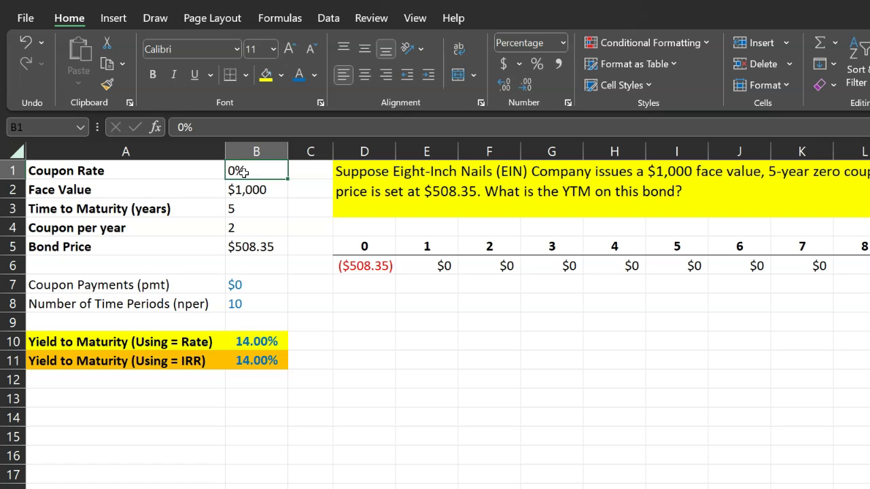
left_click(248, 189)
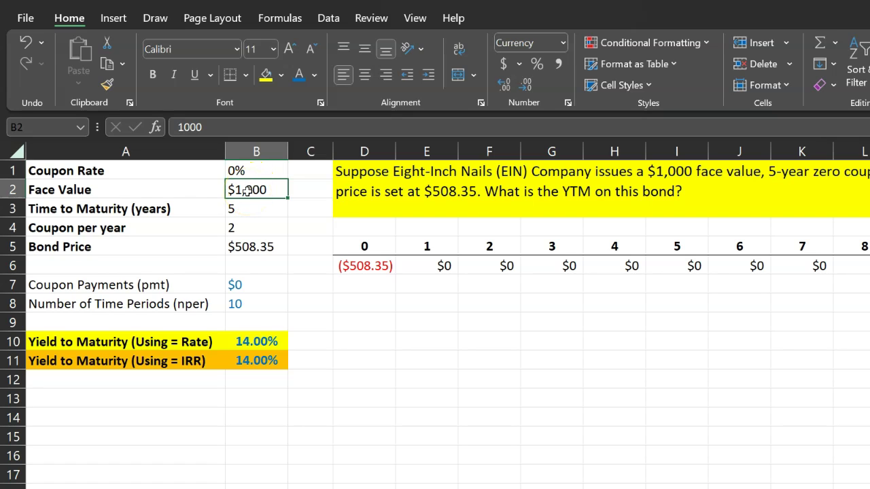
left_click(235, 210)
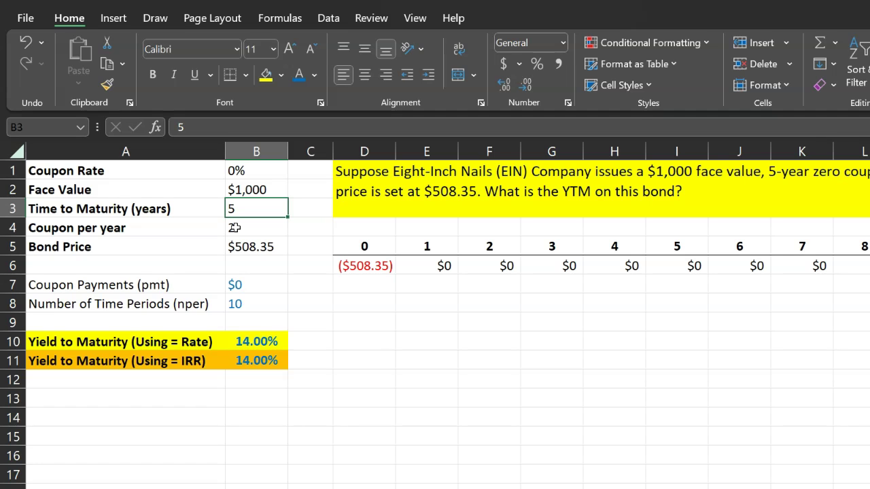
left_click(248, 246)
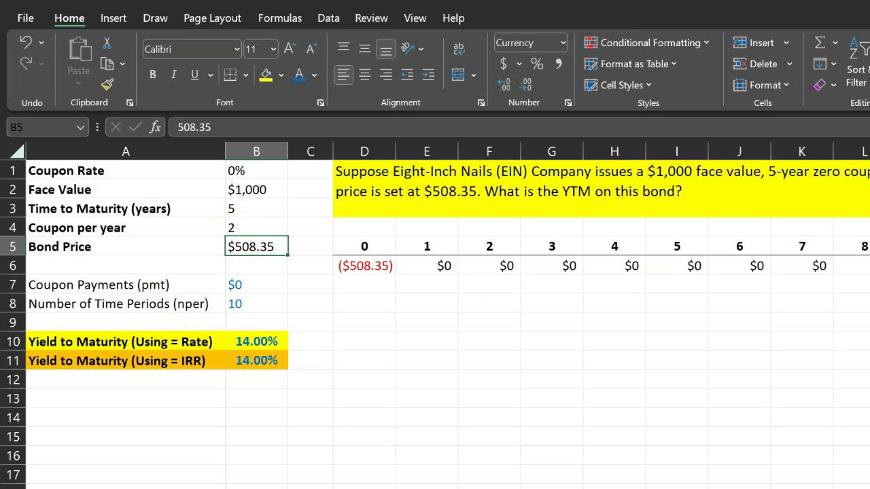
left_click(244, 305)
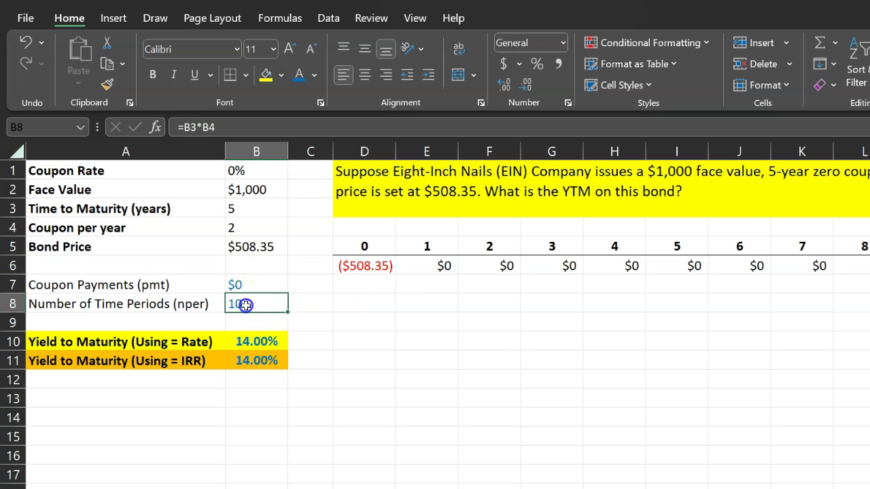
double_click(245, 305)
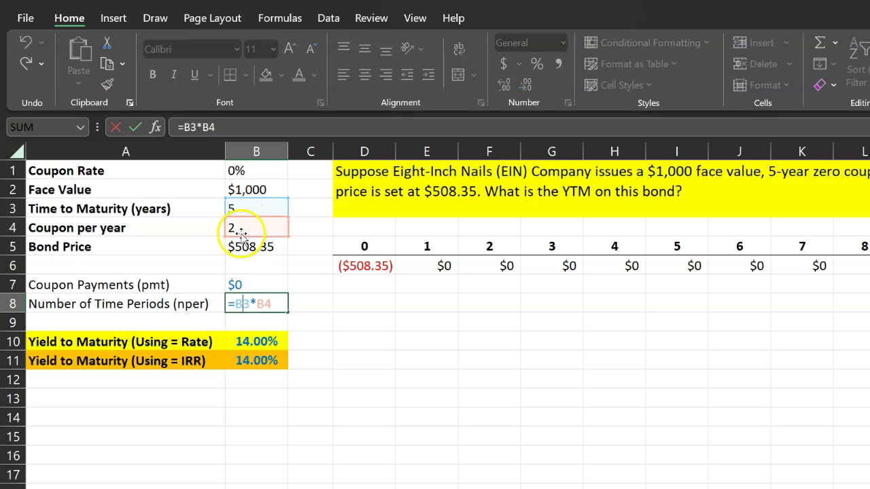
key("Escape")
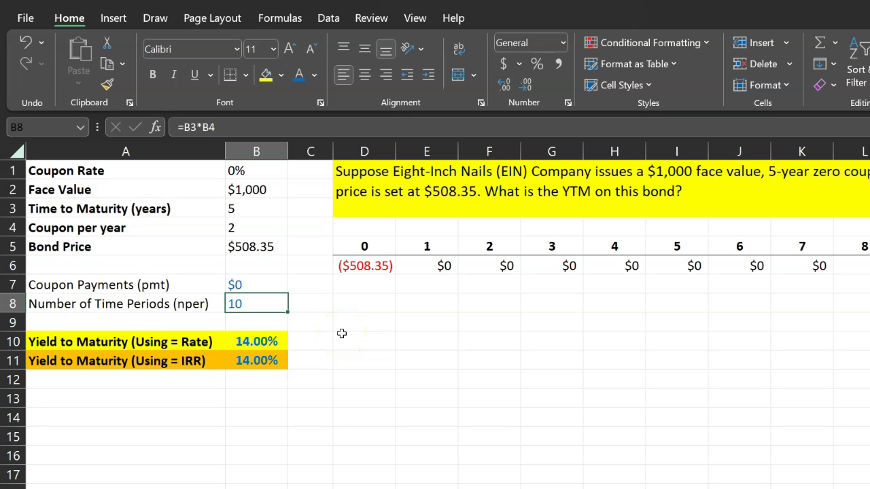
- Examine the RATE formula's nper, pmt, pv and fv arguments and its multiplication by coupons per year in the yield to maturity cell
double_click(259, 342)
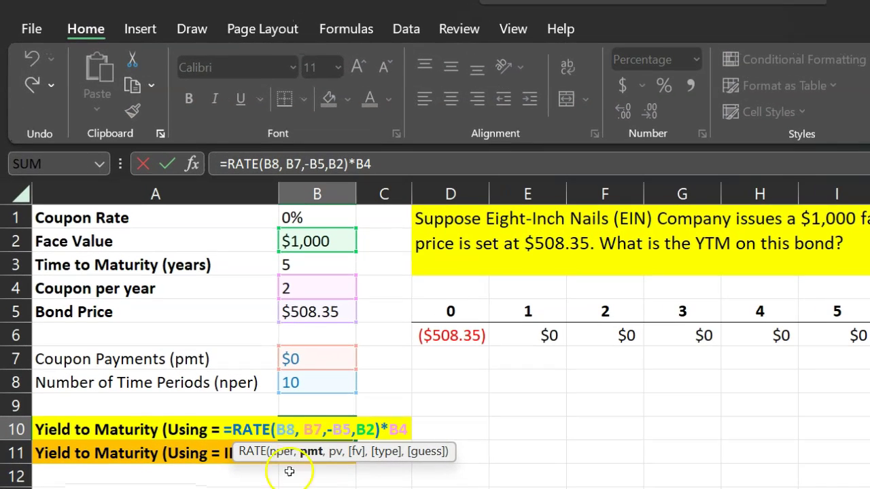
left_click(285, 429)
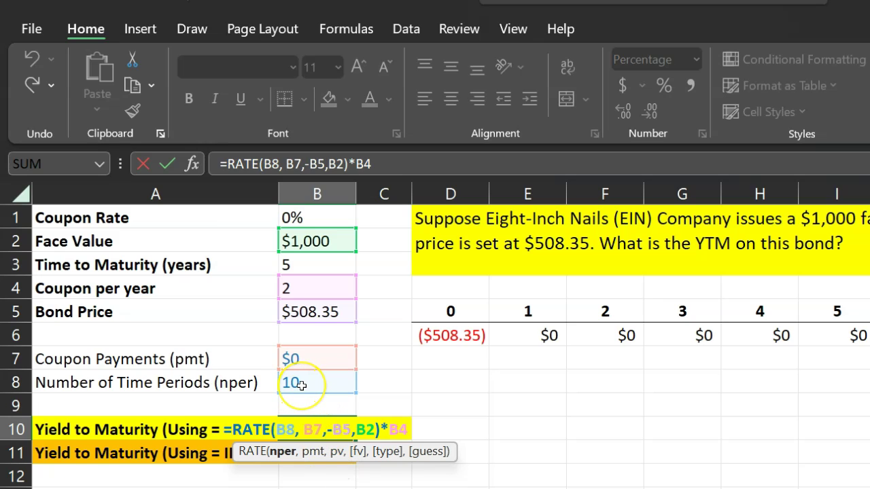
left_click(312, 429)
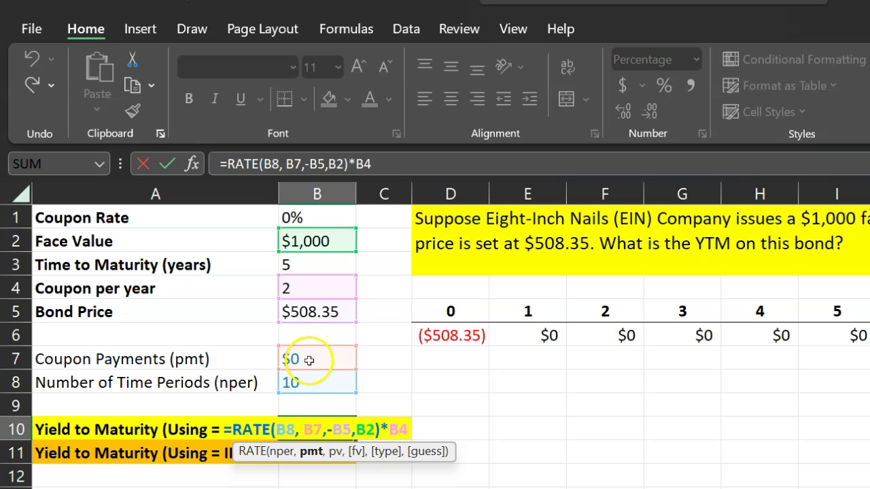
left_click(344, 429)
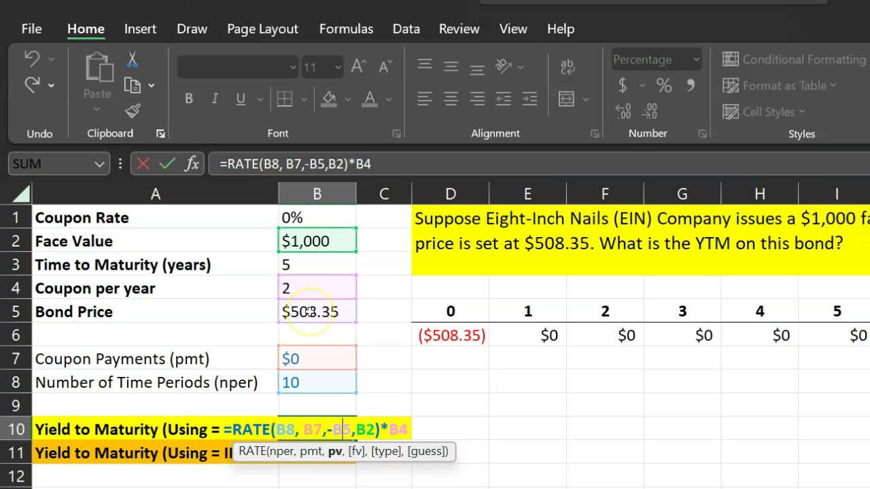
left_click(365, 429)
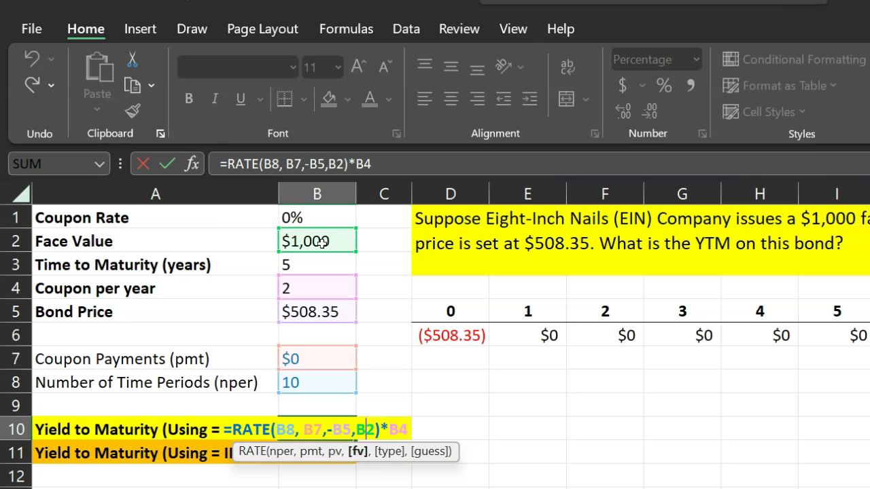
double_click(363, 430)
left_click_drag(362, 431, 224, 442)
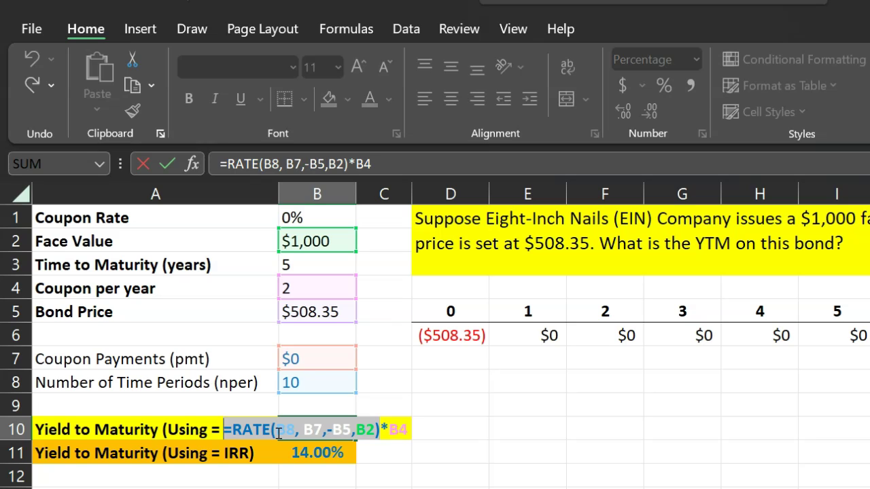
left_click(400, 426)
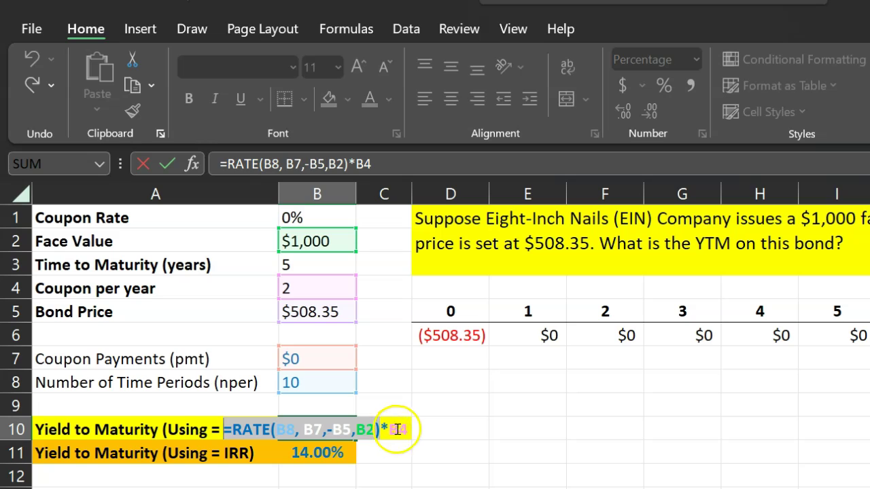
left_click_drag(409, 429, 303, 296)
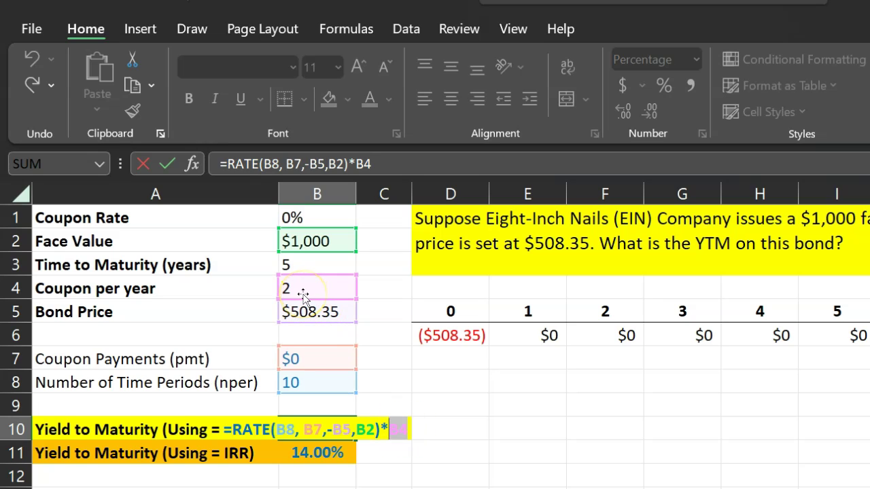
key("Return")
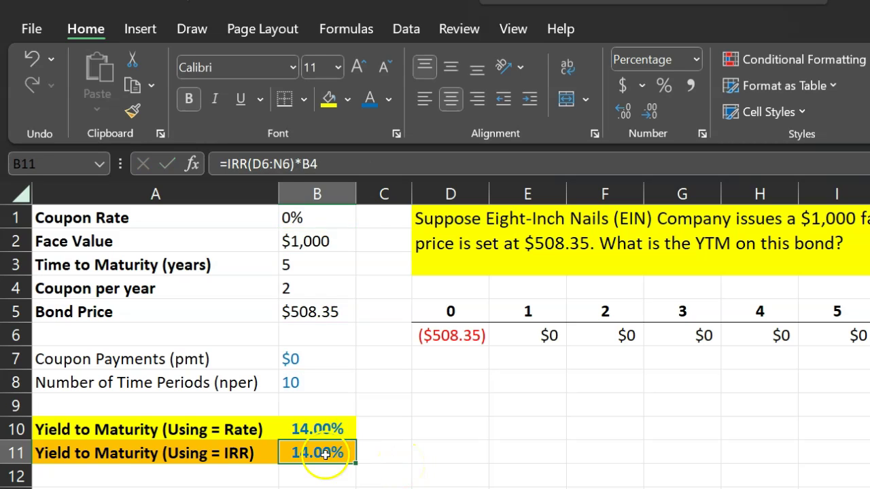
left_click(322, 429)
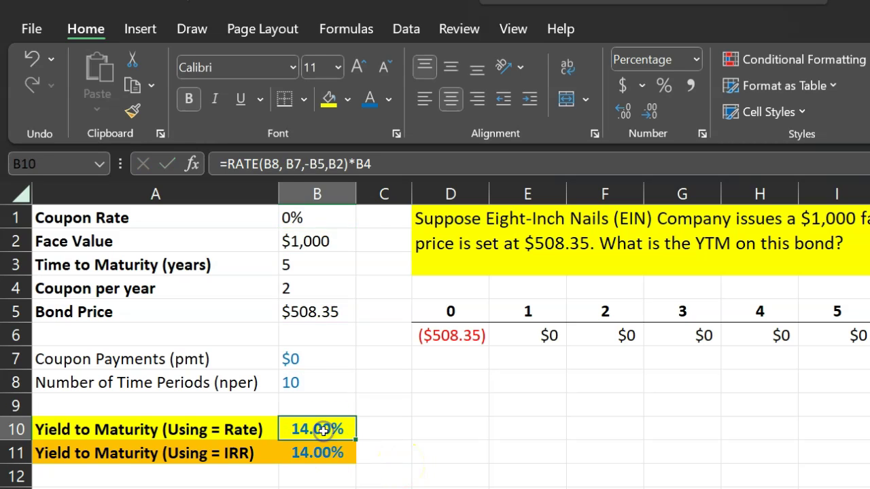
- Inspect which cells the IRR-based yield to maturity formula references, leaving the formula as it is
left_click(320, 453)
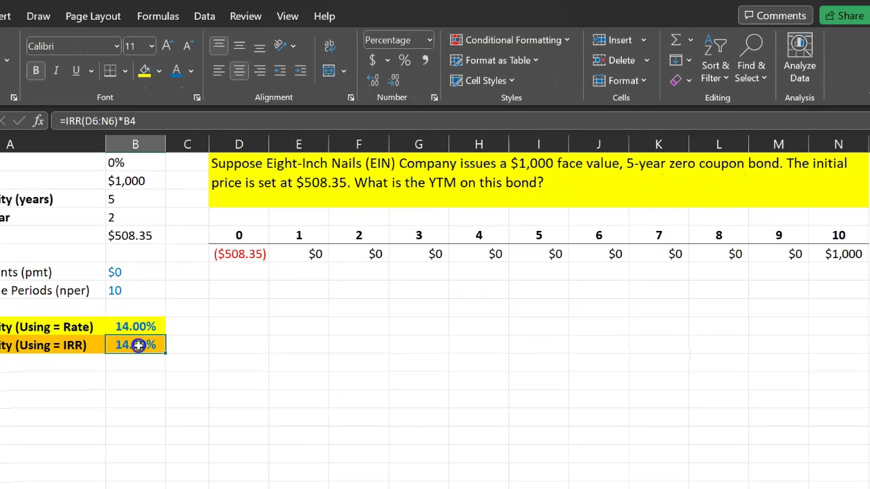
double_click(320, 452)
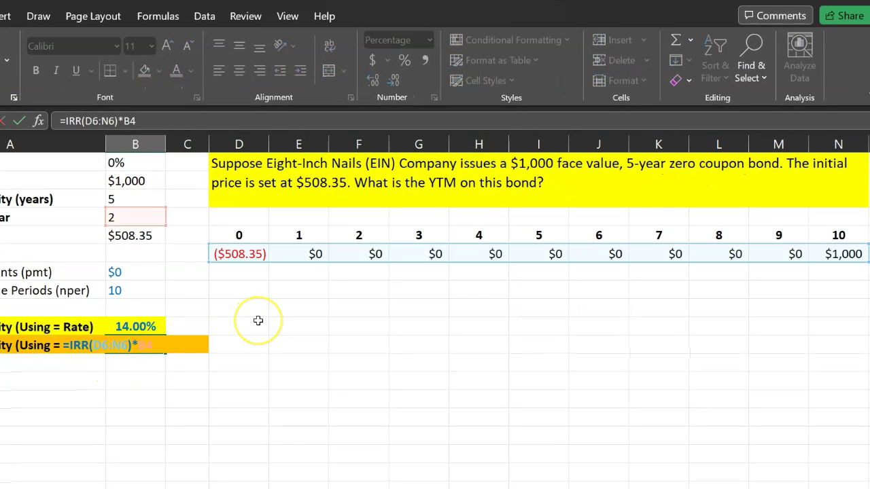
key("Escape")
- Step through the bond's cash flow timeline in row 6, from period 0 toward period 10 and back
left_click(239, 255)
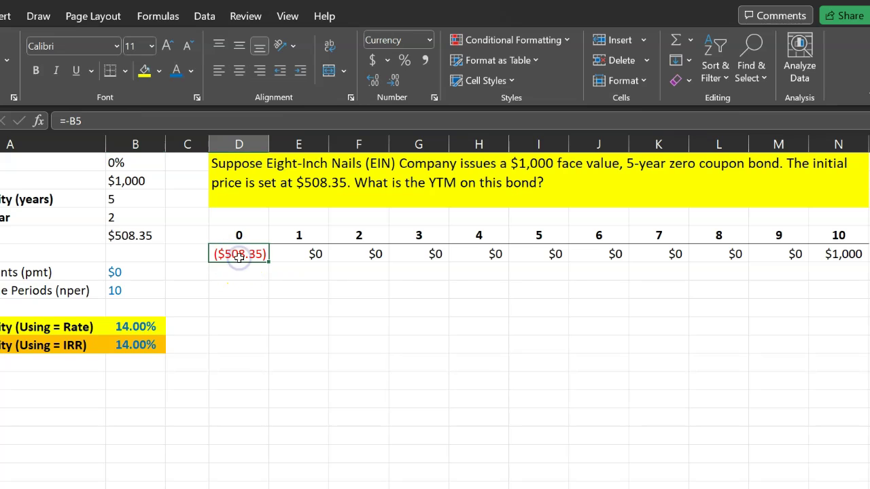
key("Right")
key("Right")
key("Right")
key("Right")
key("Right")
key("Right")
key("Right")
key("Right")
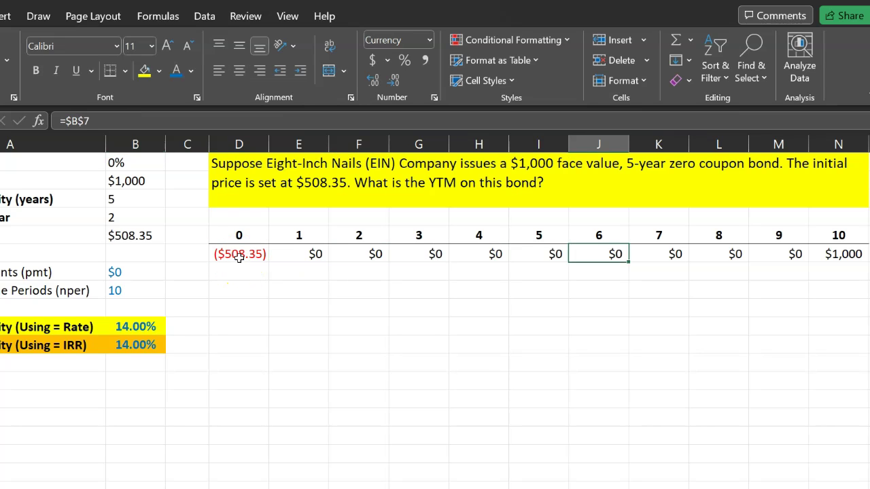
key("Right")
key("Right")
key("Left")
key("Left")
key("Left")
key("Left")
key("Left")
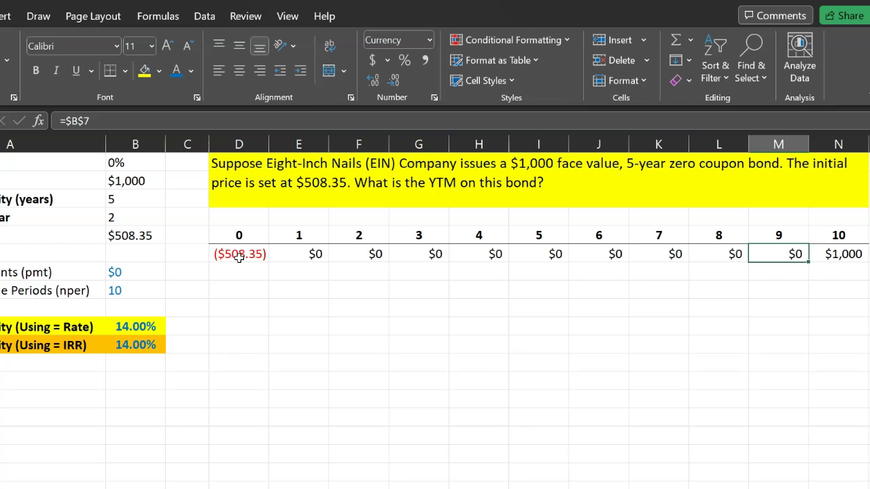
- Review the formulas behind the initial price, the zero coupon payments and the final face value payment, ending with the whole range D6:N6 selected
left_click(250, 259)
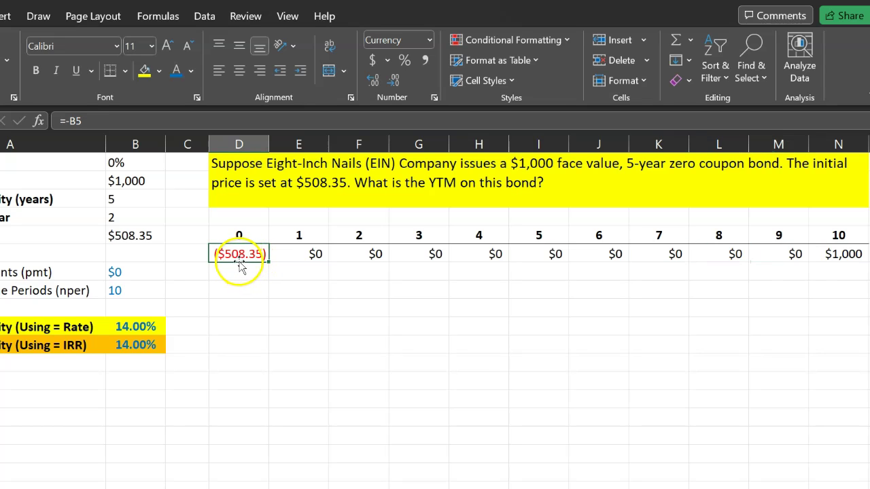
left_click(307, 254)
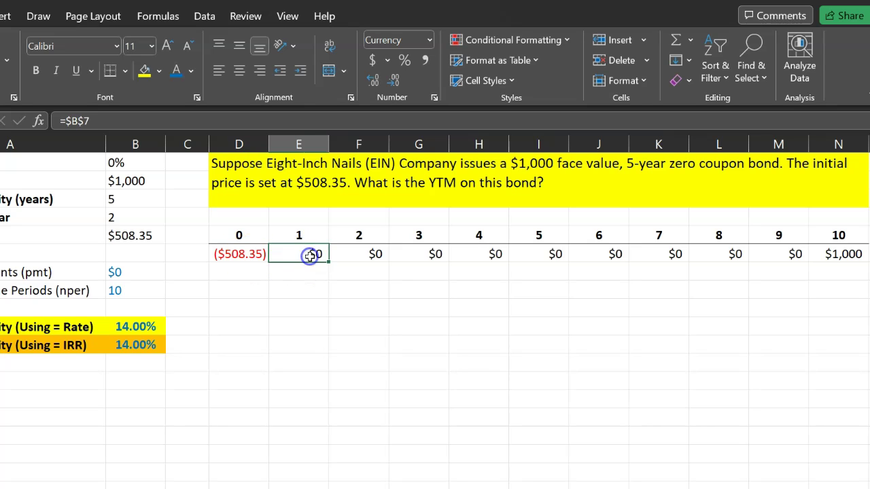
key("Right")
key("Right")
key("Right")
key("Right")
key("Right")
key("Right")
key("Right")
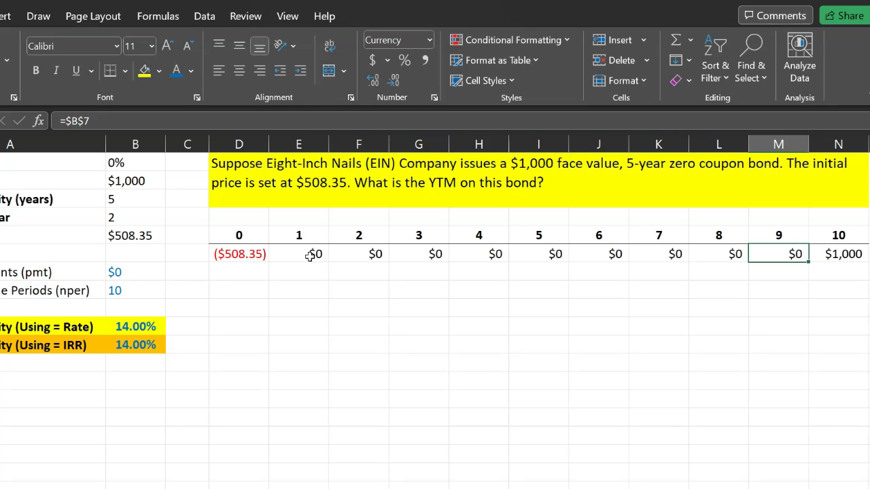
left_click(832, 257)
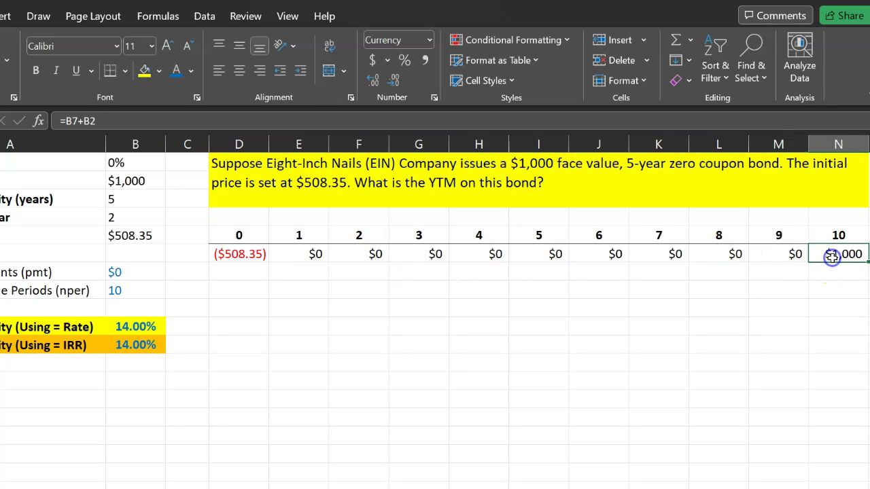
left_click_drag(237, 255, 843, 253)
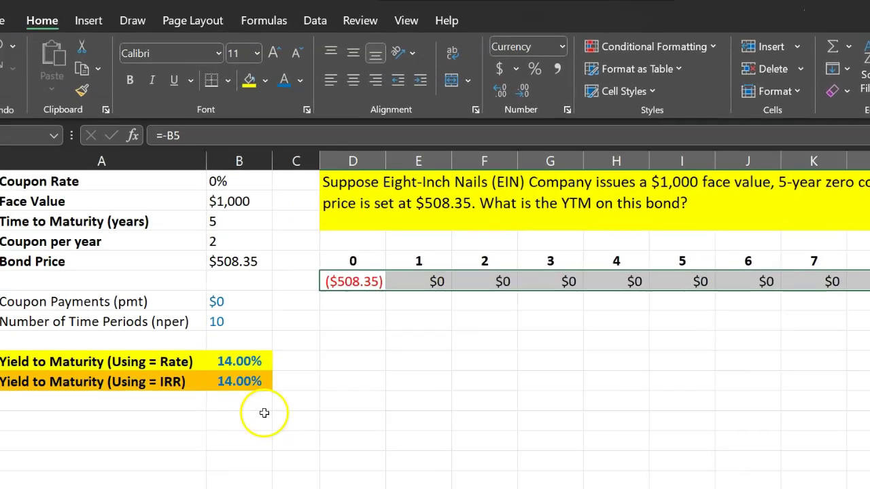
- Examine the IRR part of the yield to maturity formula in B11 and its multiplication by coupons per year, keeping the formula unchanged
double_click(142, 347)
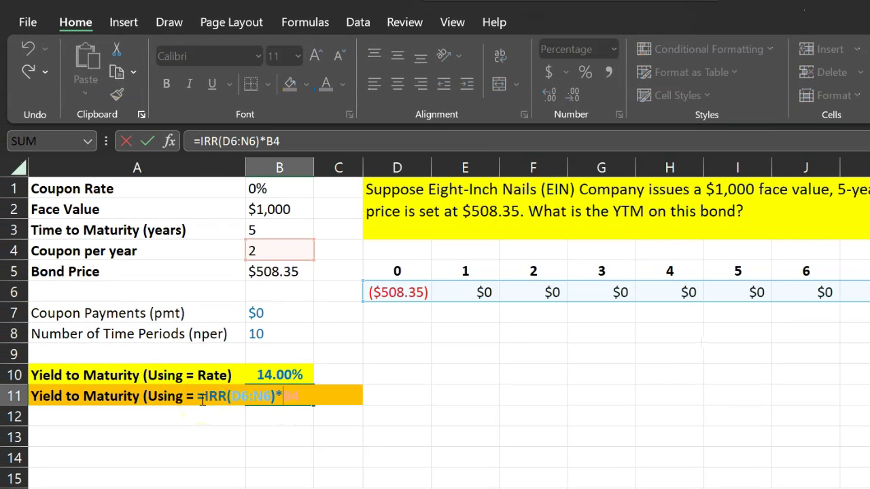
left_click_drag(198, 396, 276, 396)
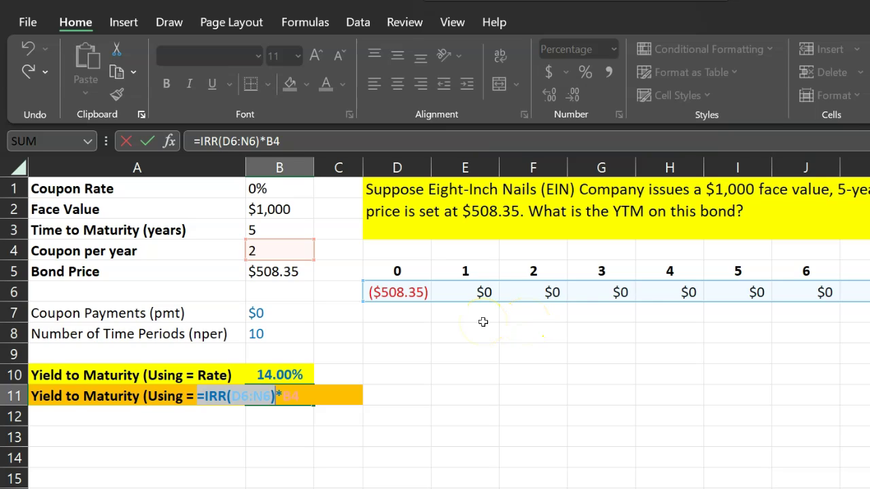
key("Right")
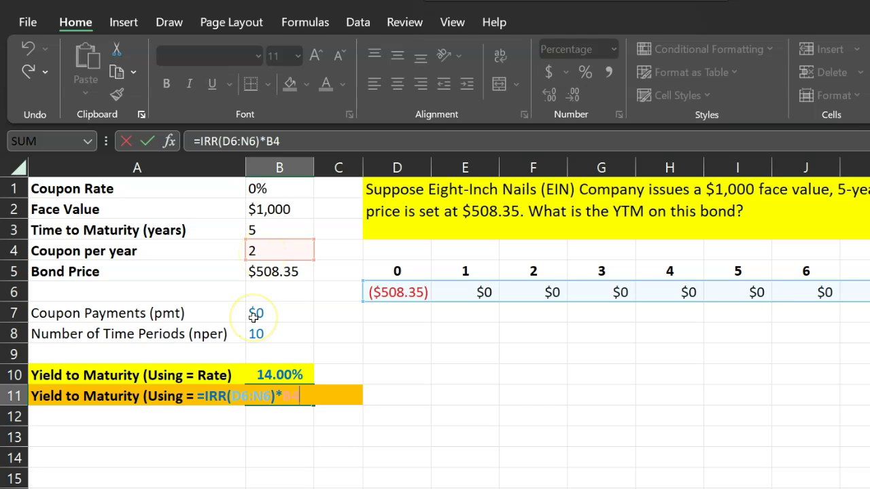
key("Return")
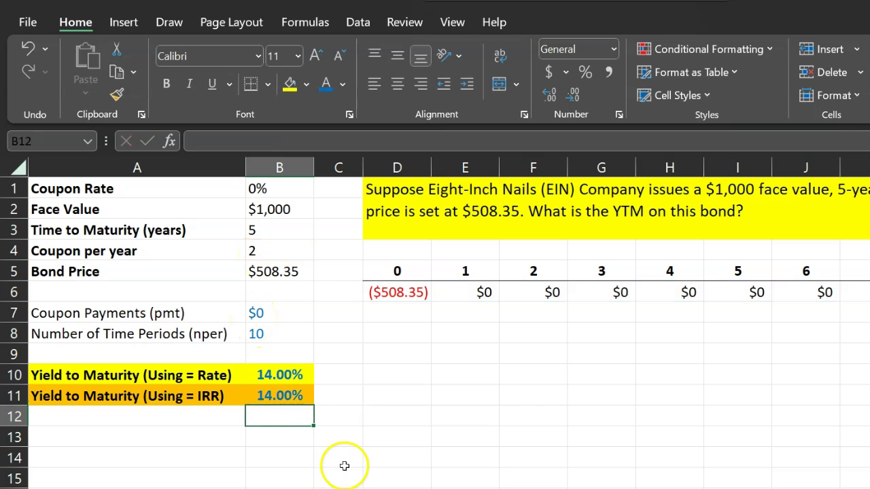